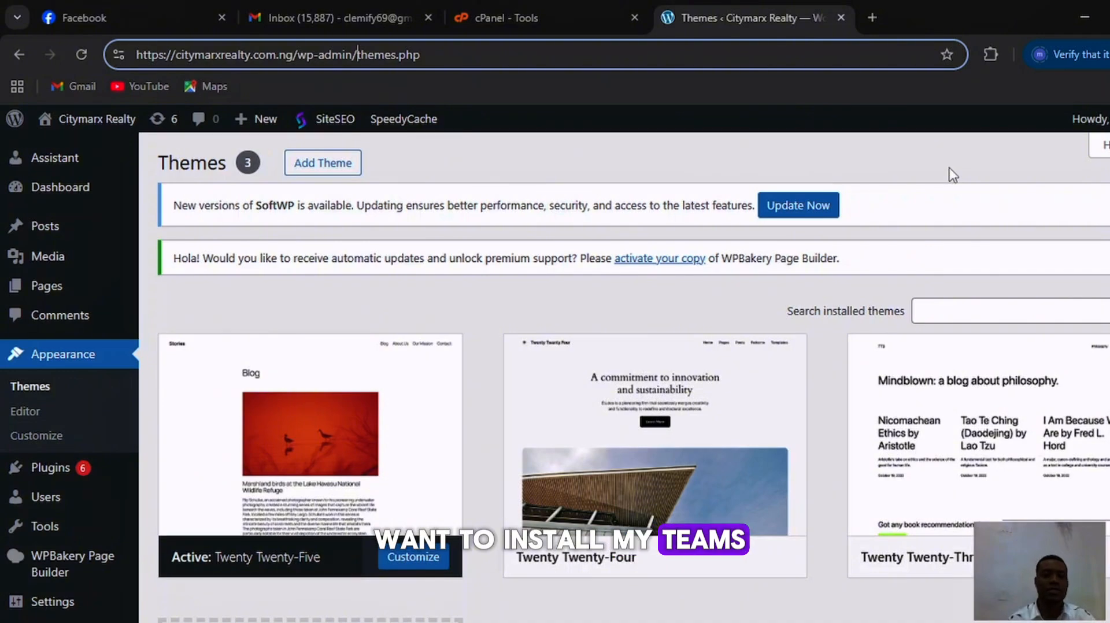
Open the theme upload form from the WordPress Add Themes page.
click(48, 356)
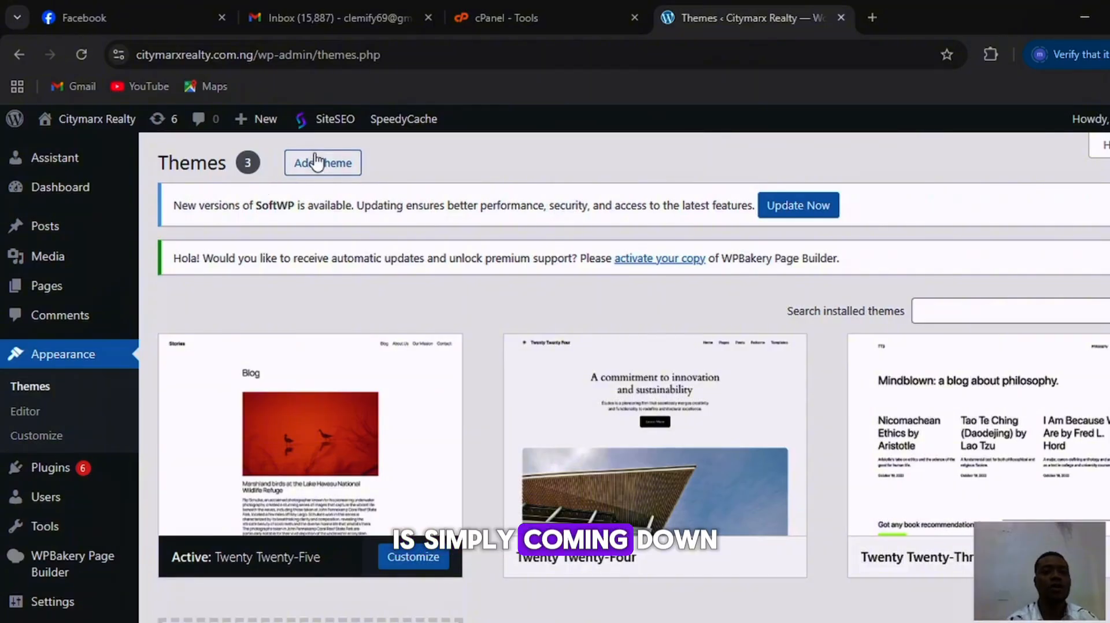
click(317, 169)
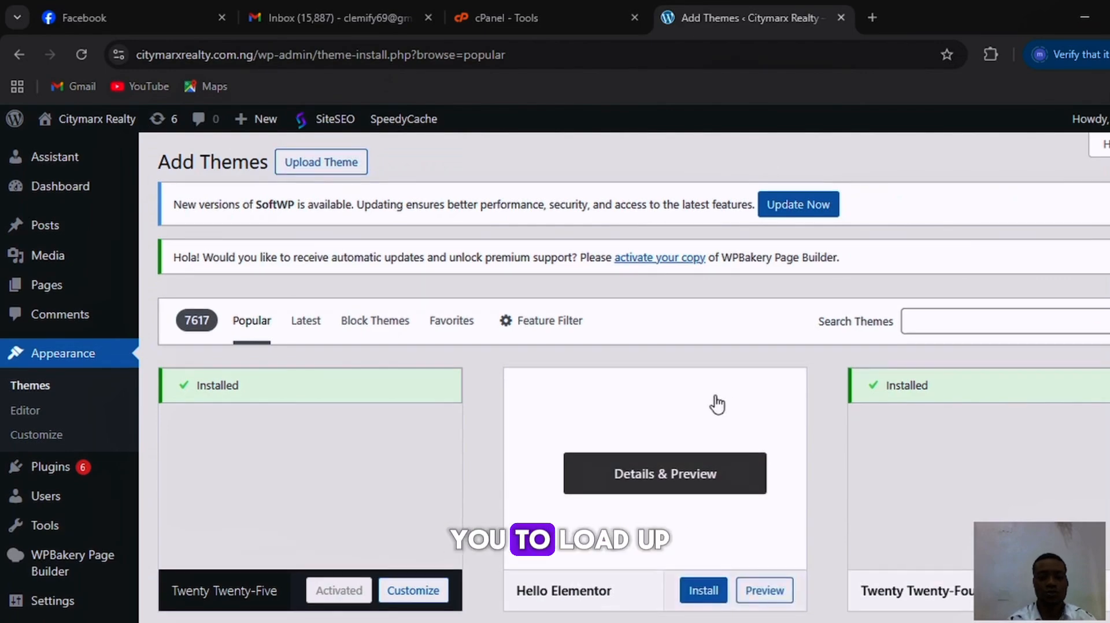
scroll(717, 404, down, 3)
scroll(578, 347, up, 3)
click(317, 177)
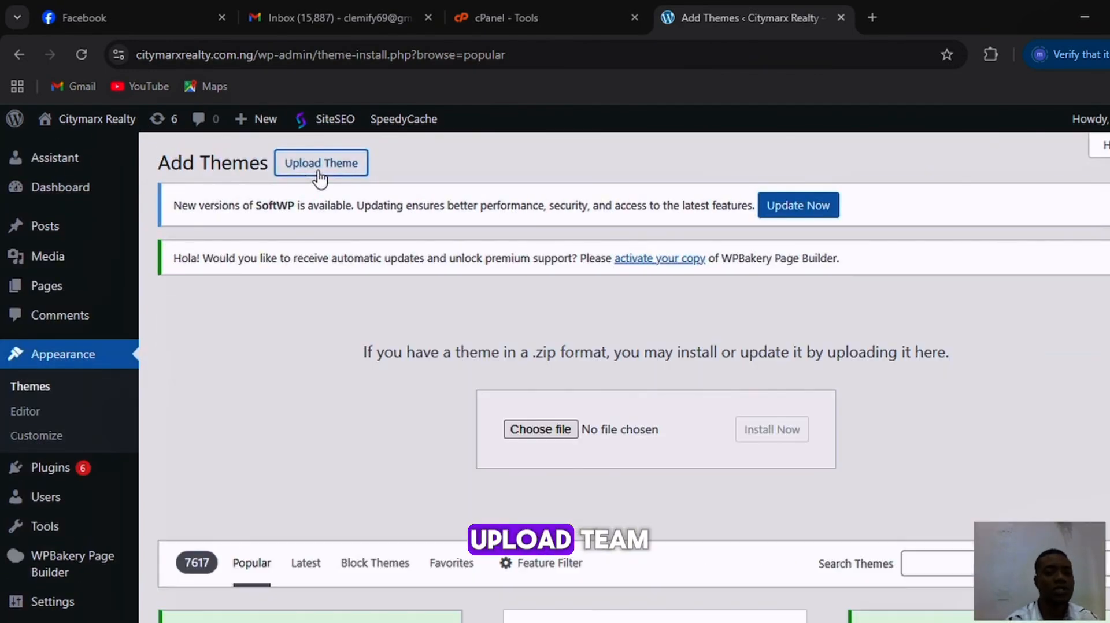
Choose wpestate.zip from the Desktop folder My new website/wpestate-5293 as the theme file to upload.
click(541, 430)
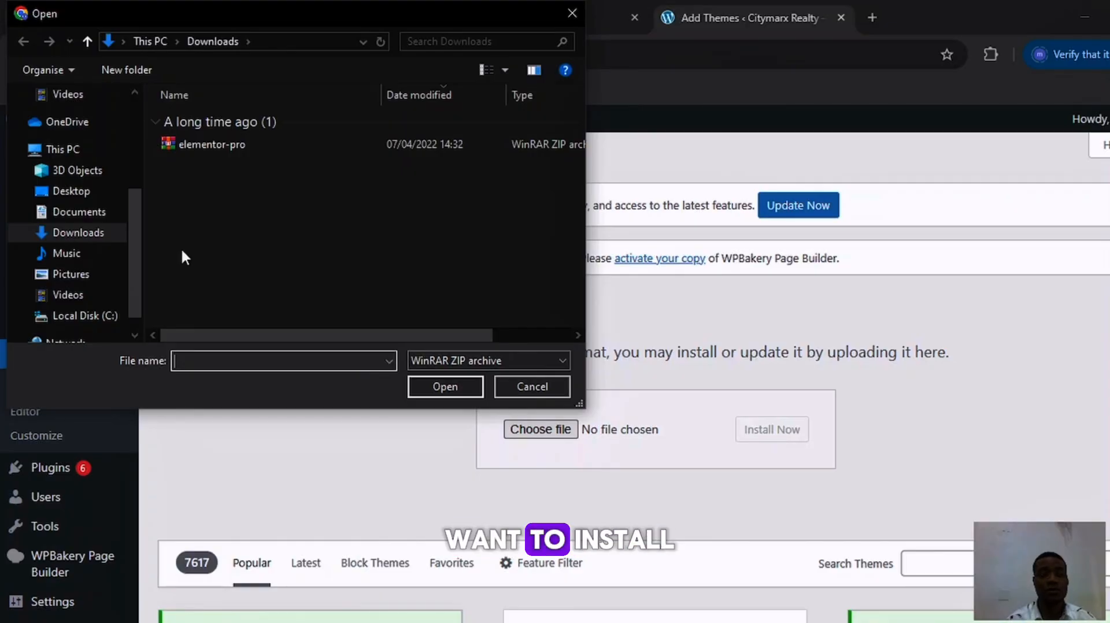
click(78, 196)
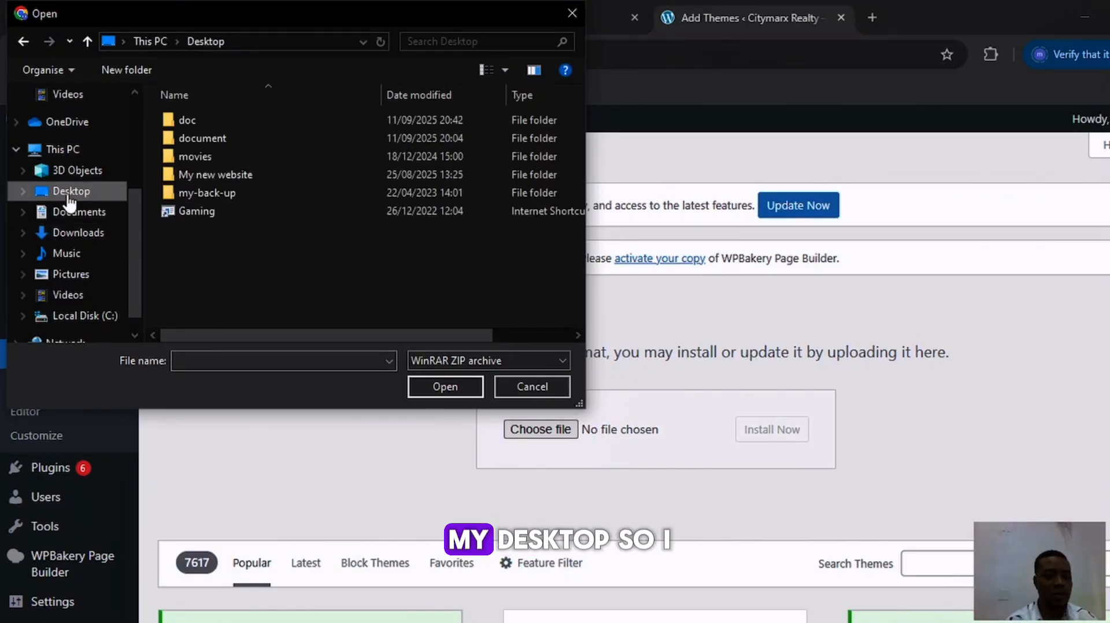
double_click(237, 175)
double_click(202, 119)
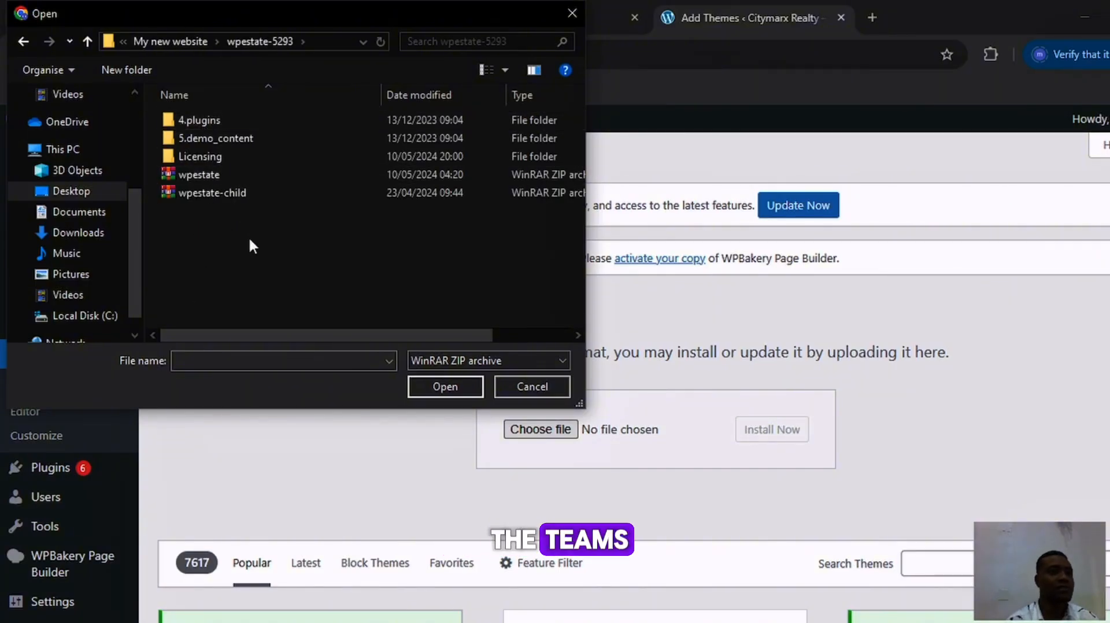
click(206, 177)
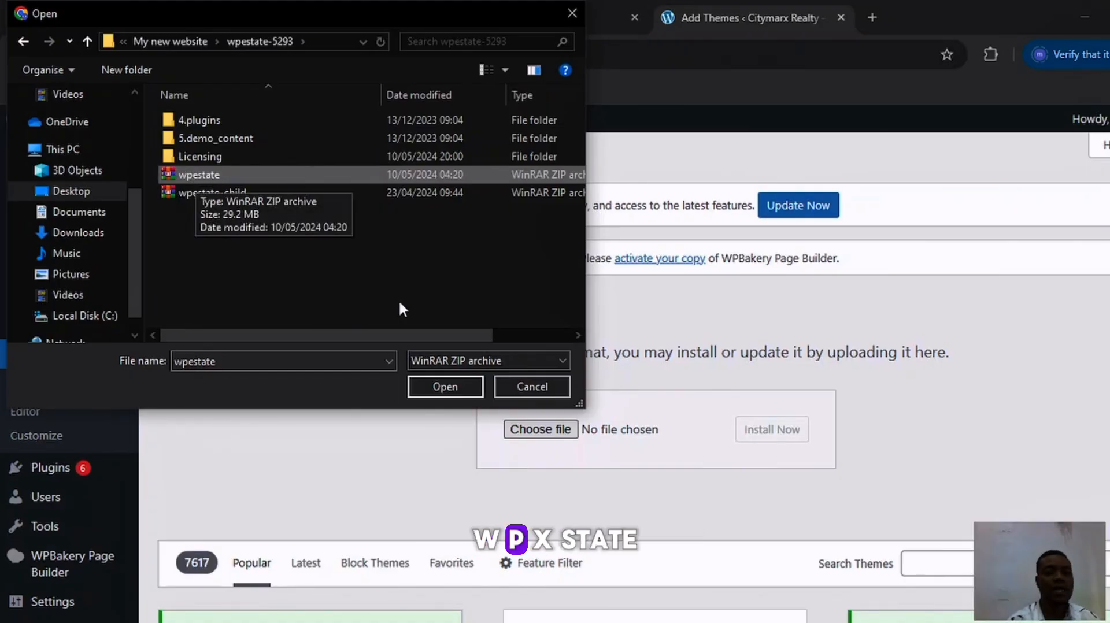
click(440, 384)
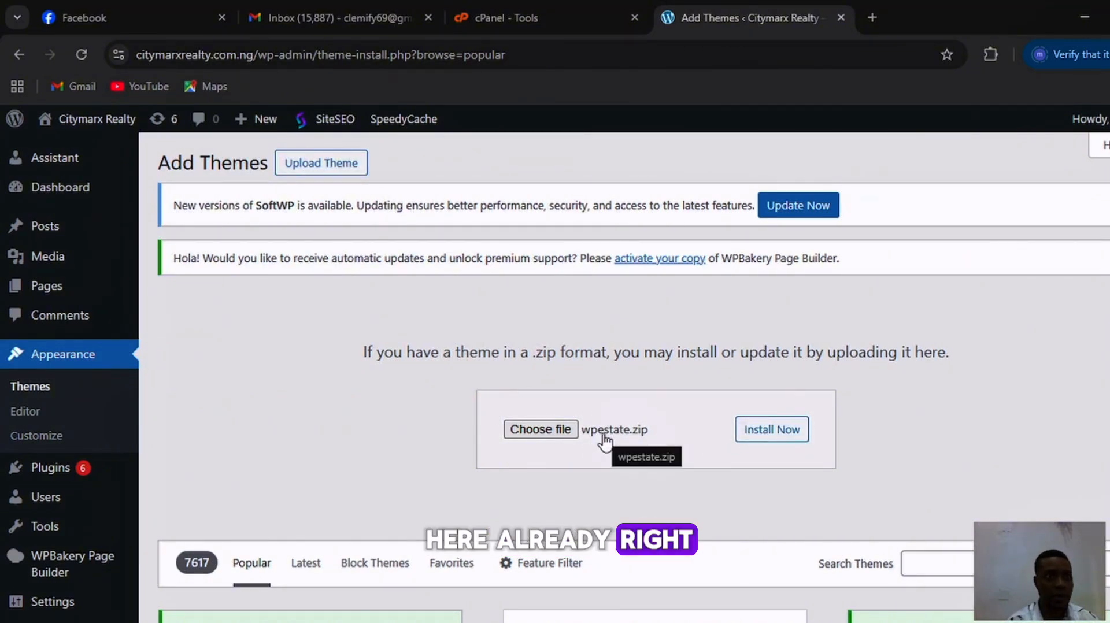
Try to install the chosen wpestate.zip theme through WordPress, and return to the Add Themes page.
click(777, 437)
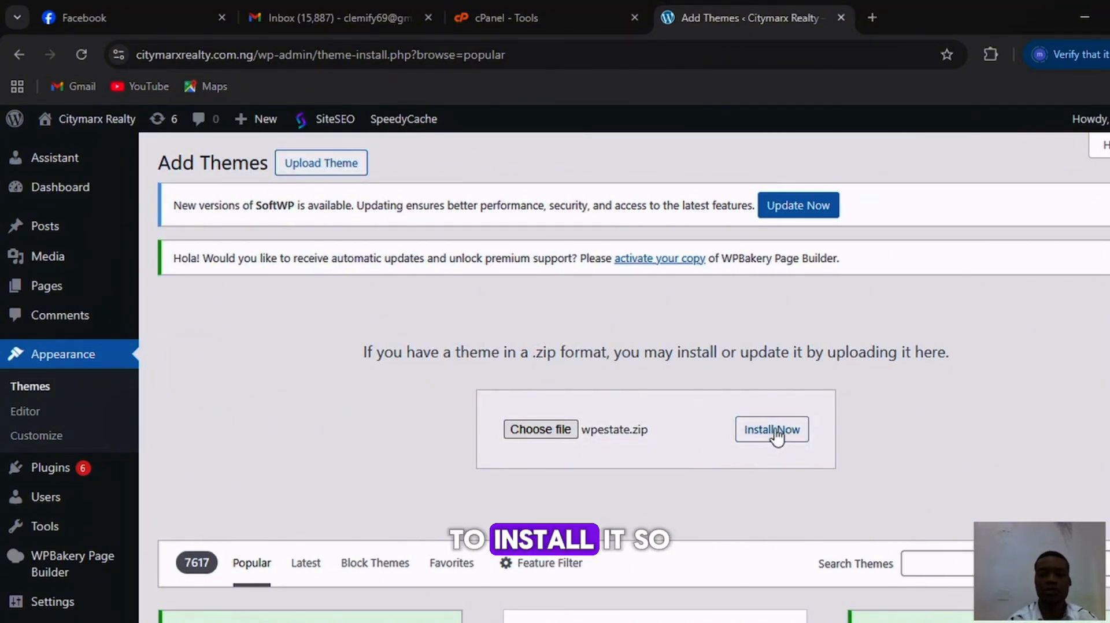
click(776, 437)
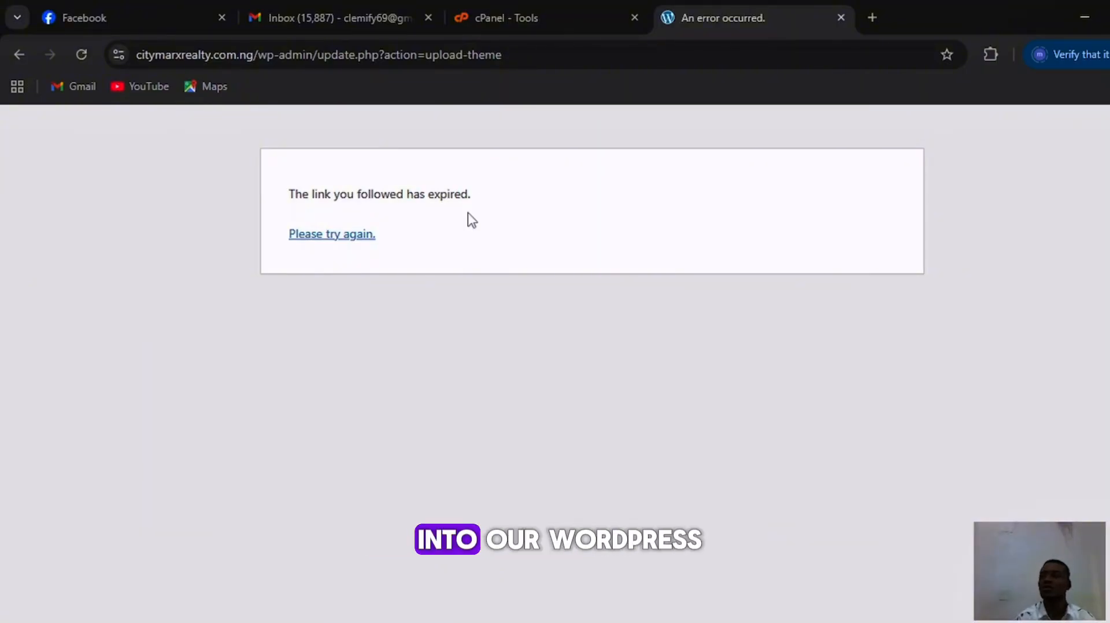
key(alt+Left)
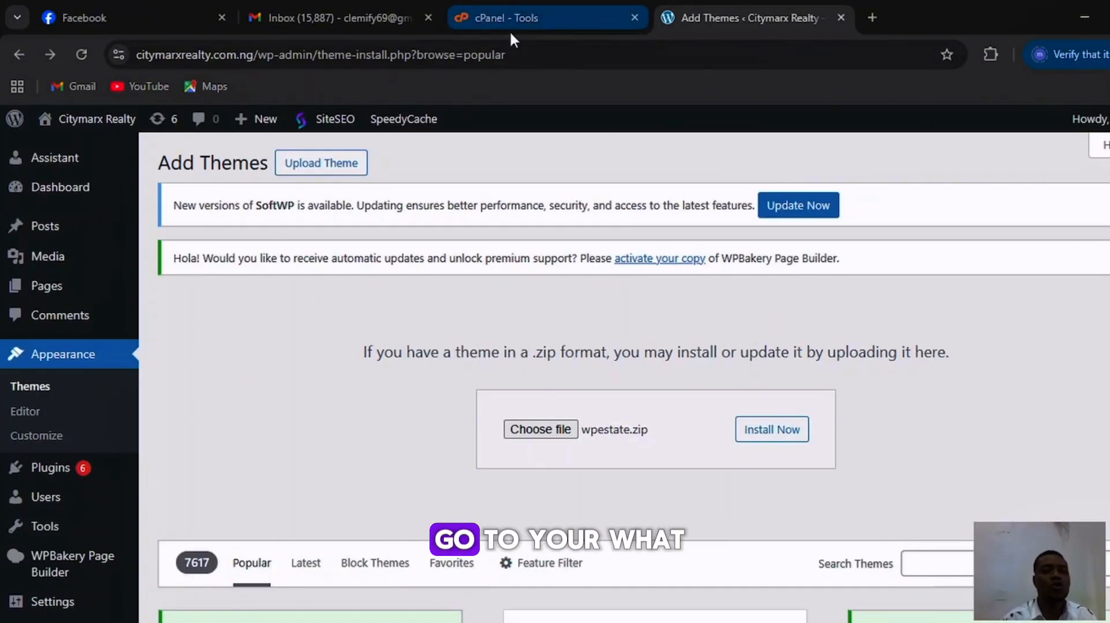
Switch to cPanel and open its File Manager.
click(536, 18)
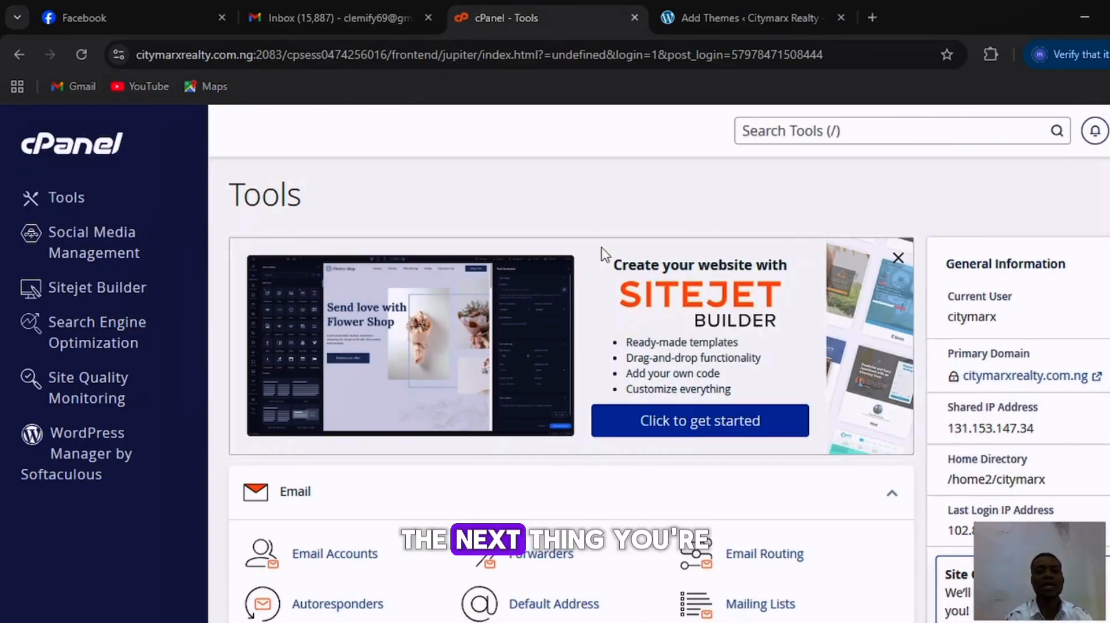
scroll(332, 451, down, 9)
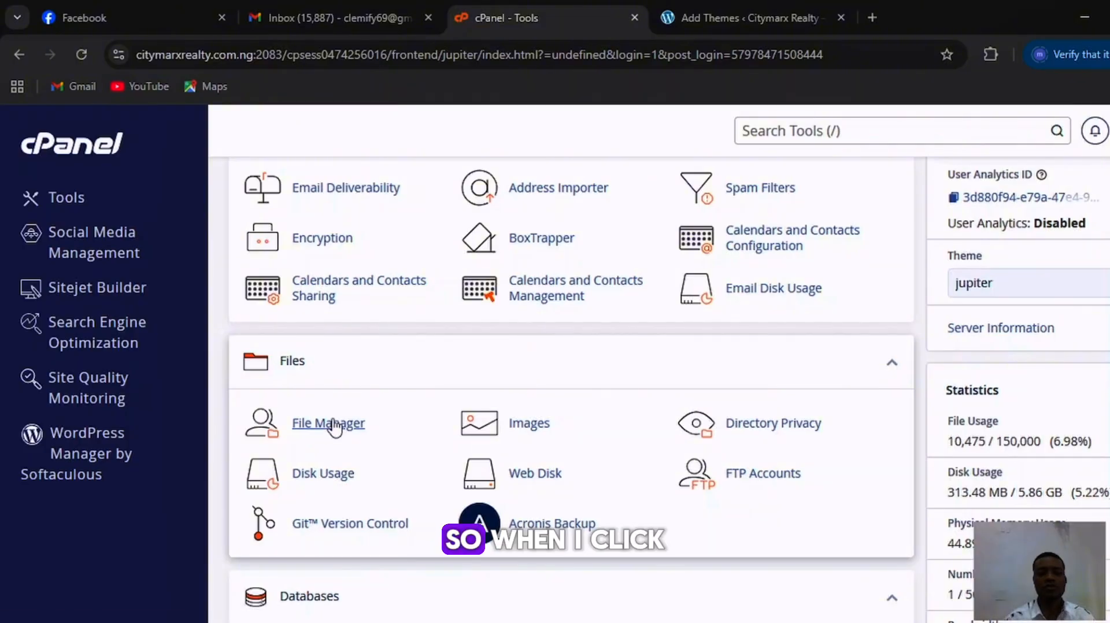
click(334, 427)
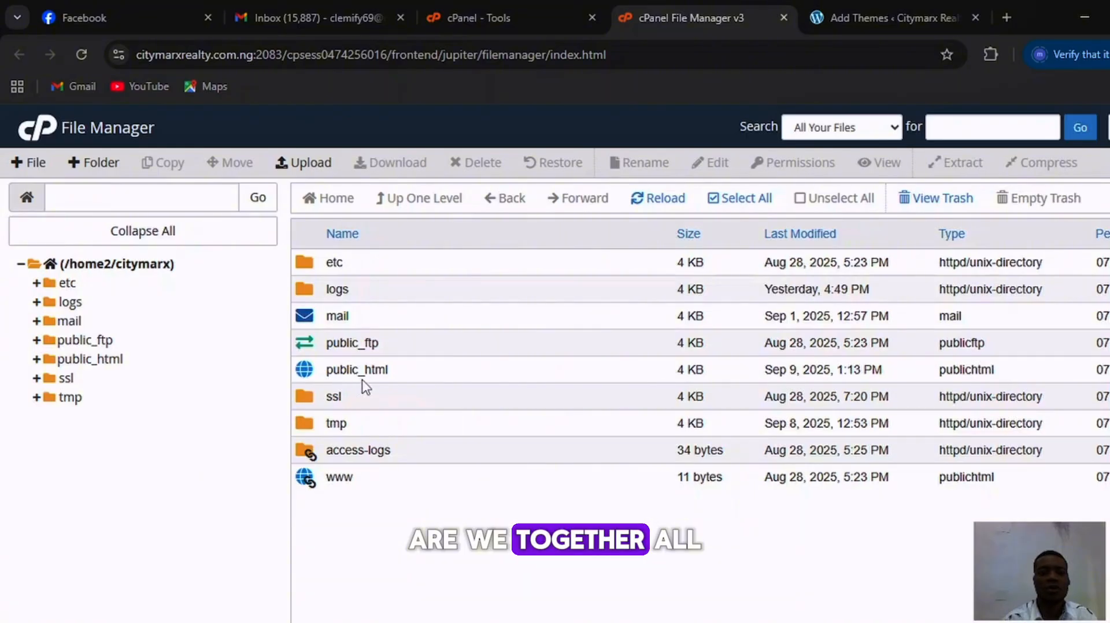
Open the public_html/wp-content/themes folder of the WordPress site.
click(330, 370)
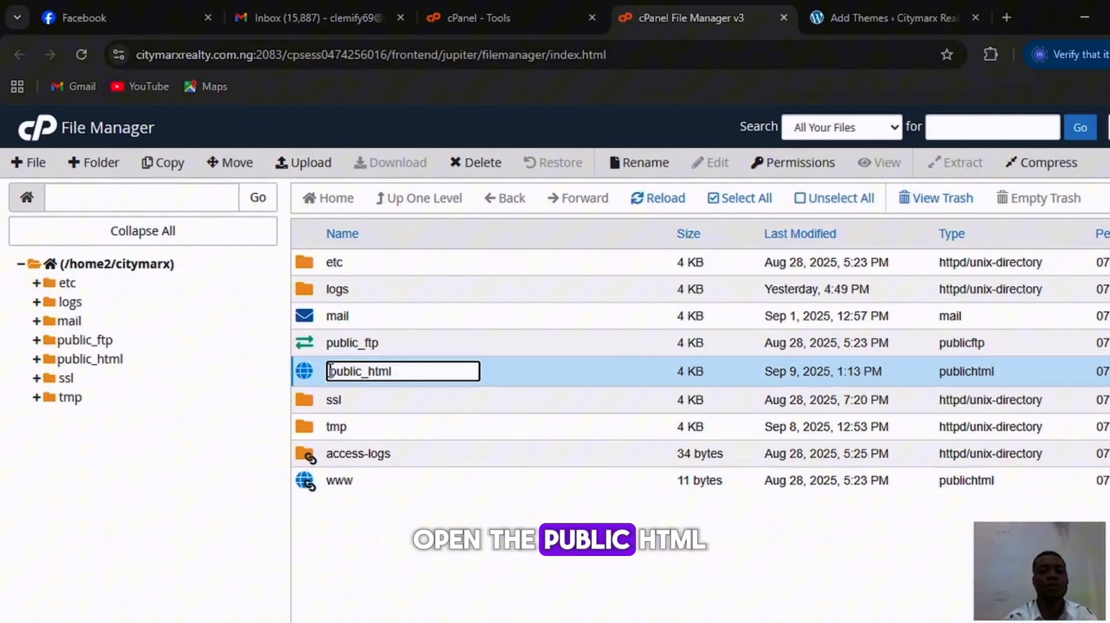
double_click(330, 370)
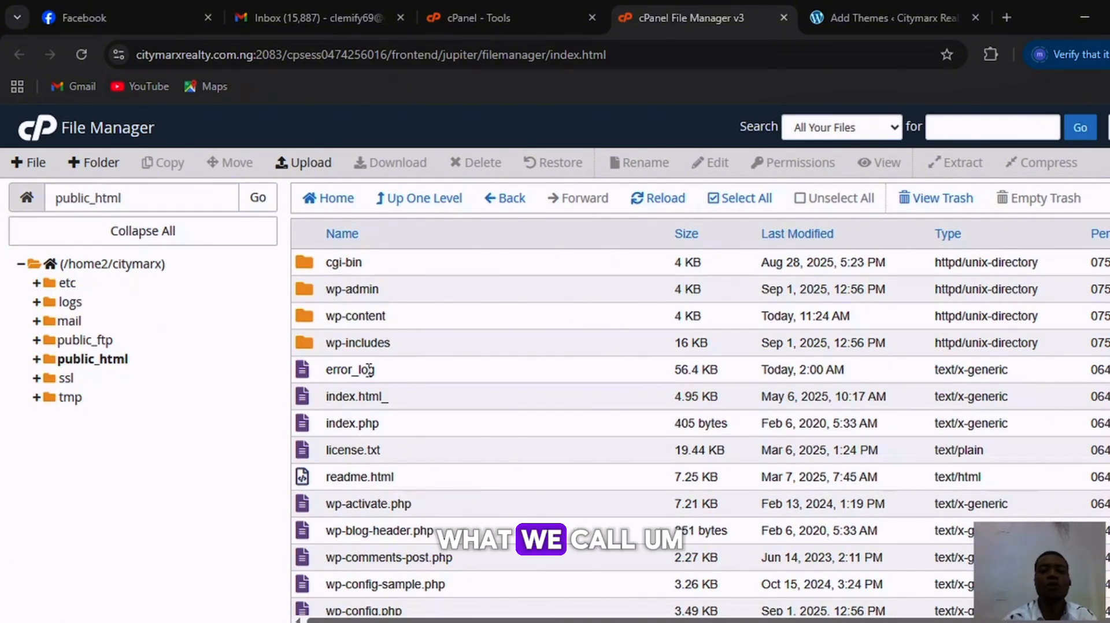
double_click(306, 317)
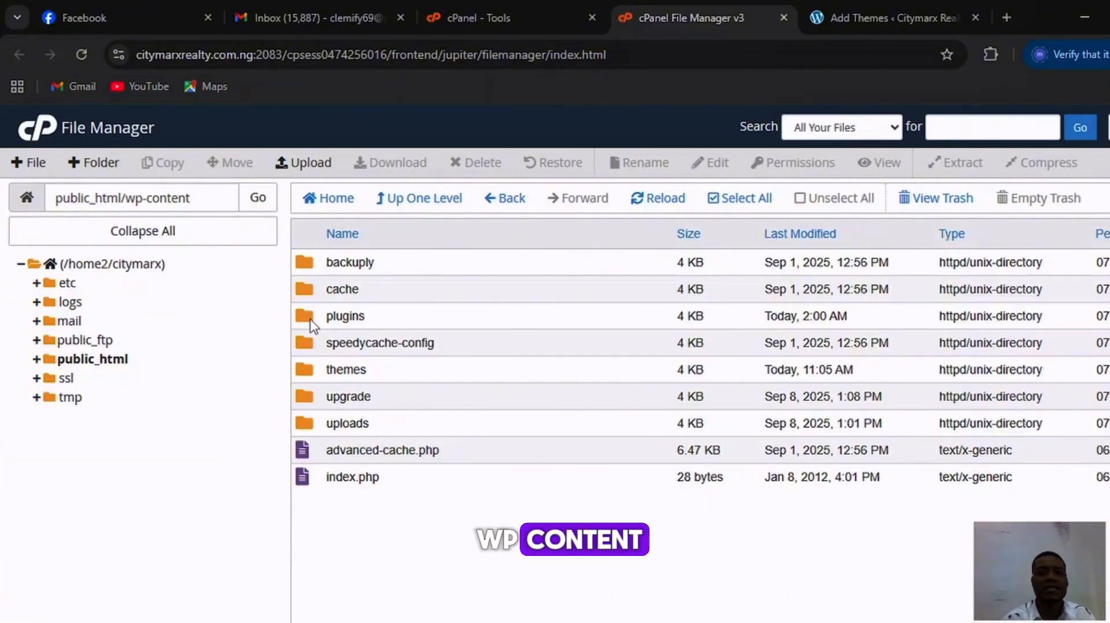
click(303, 379)
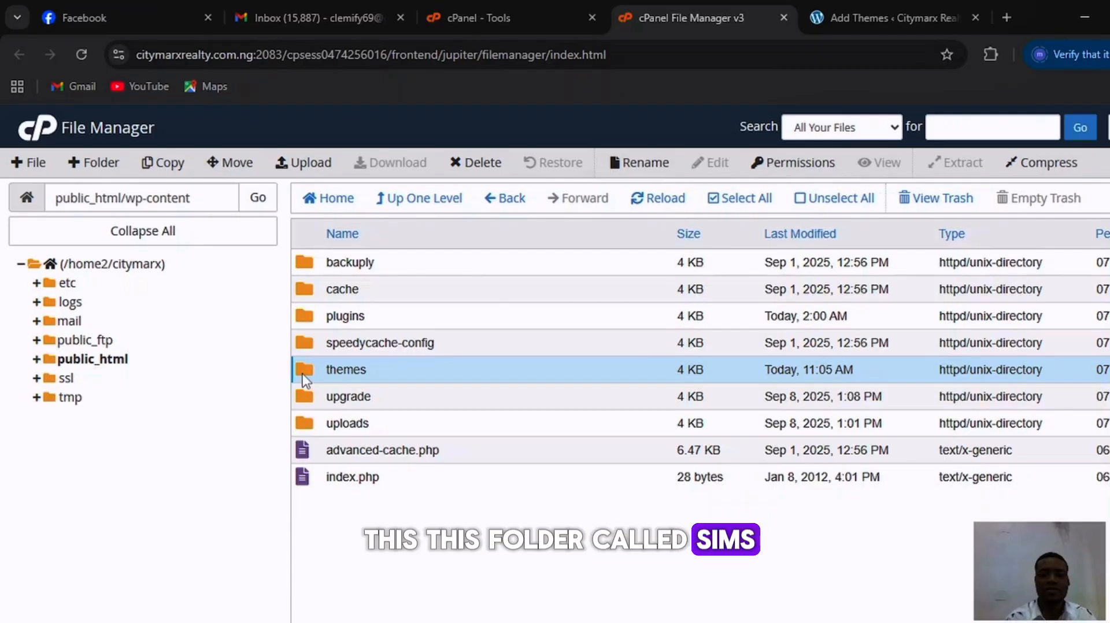
double_click(302, 378)
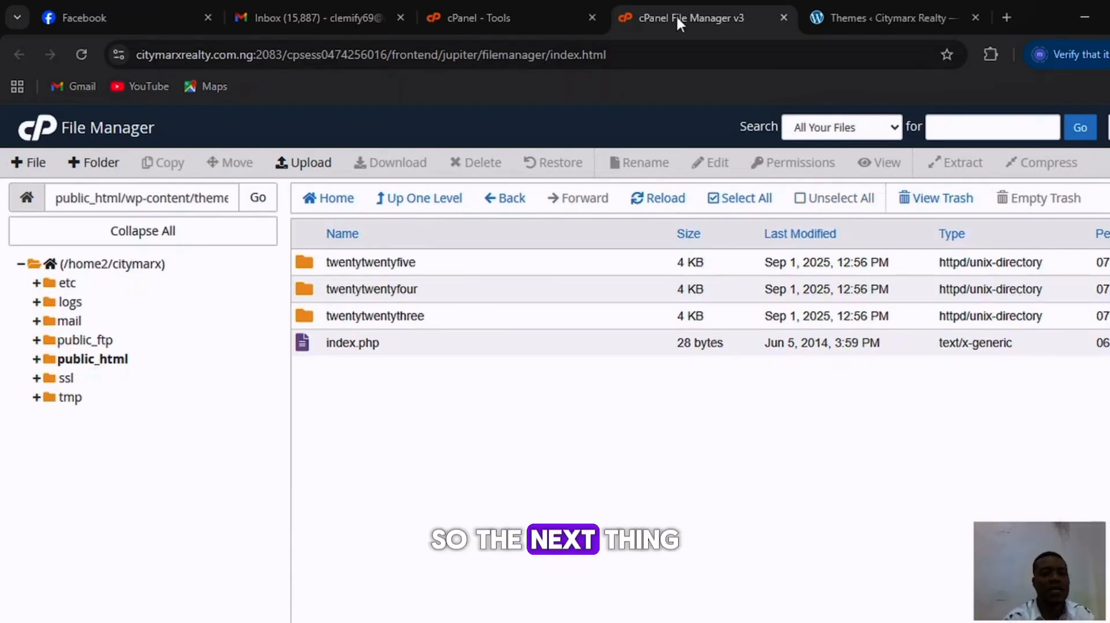
Upload wpestate.zip from the local wpestate-5293 folder into the themes directory and return to the directory listing.
click(307, 170)
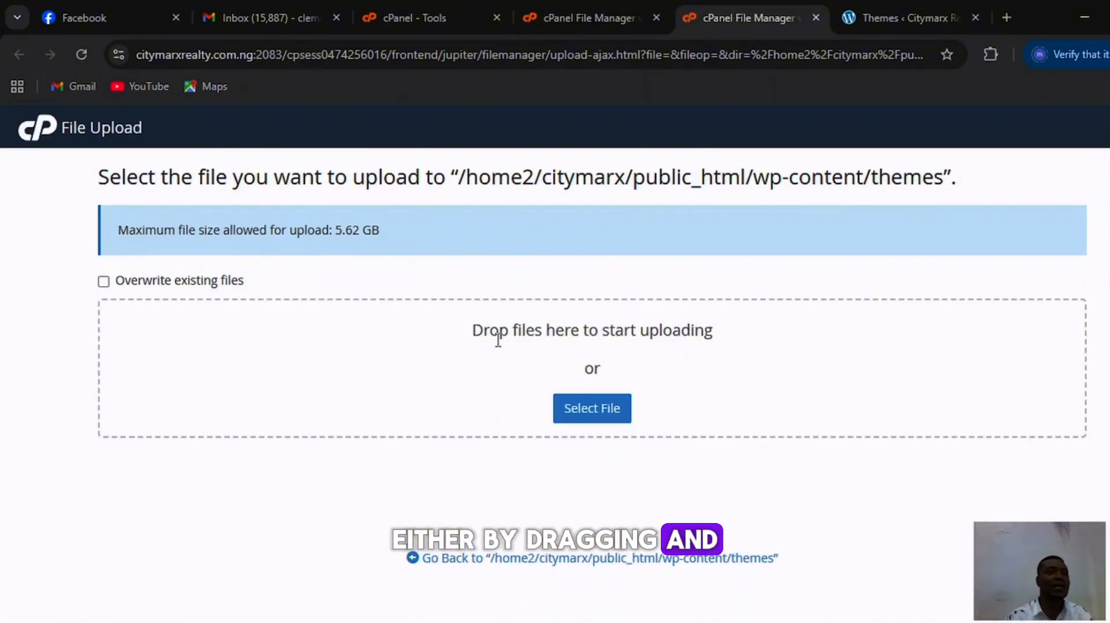
click(593, 415)
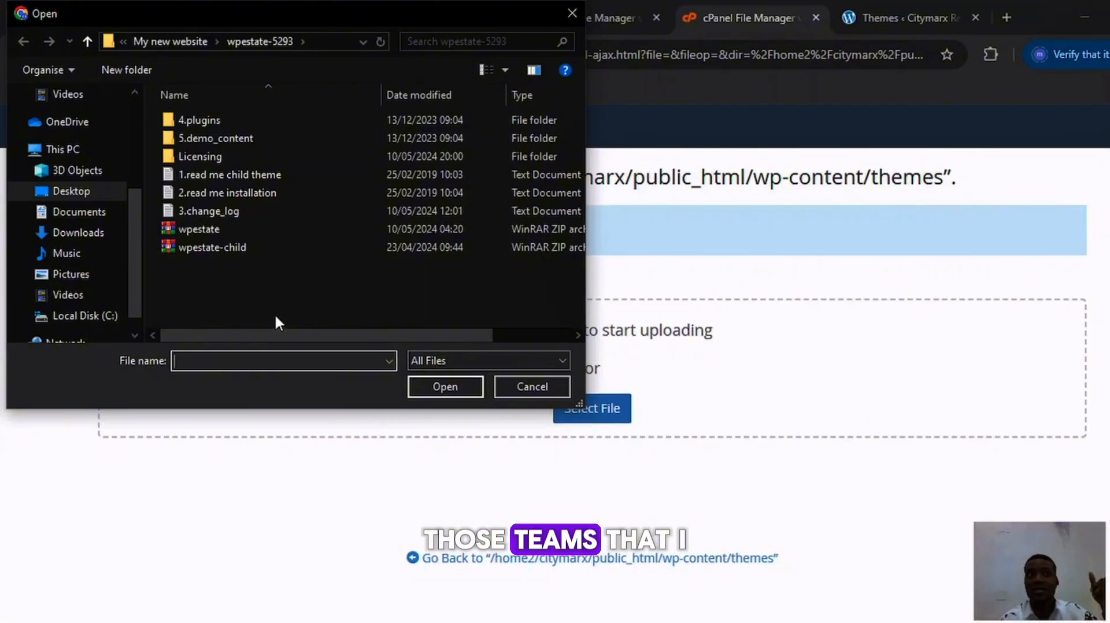
click(183, 227)
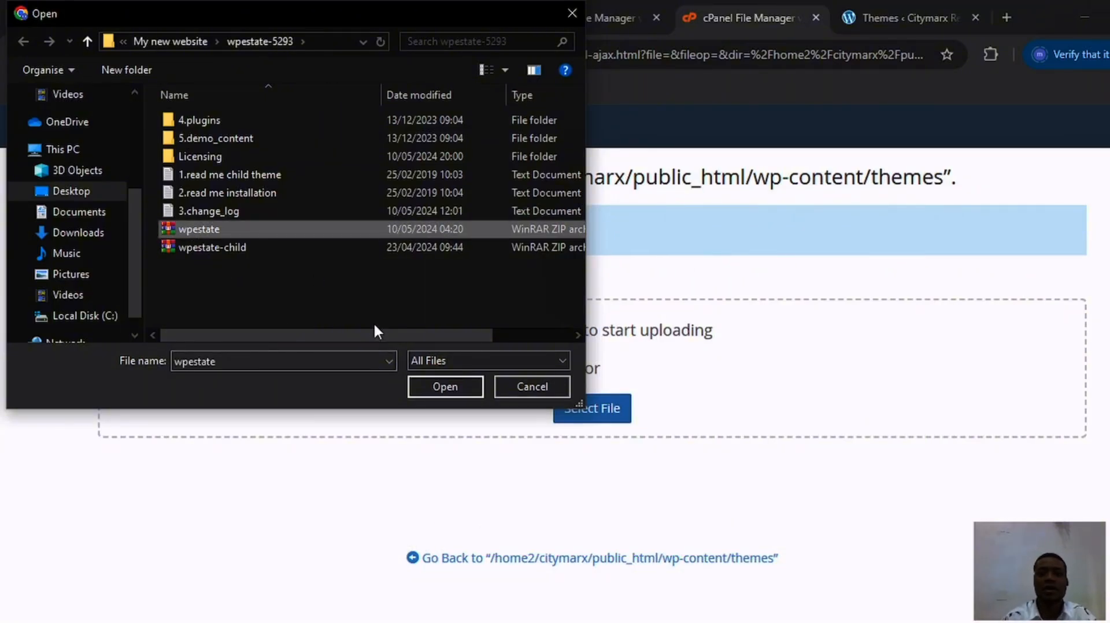
click(443, 387)
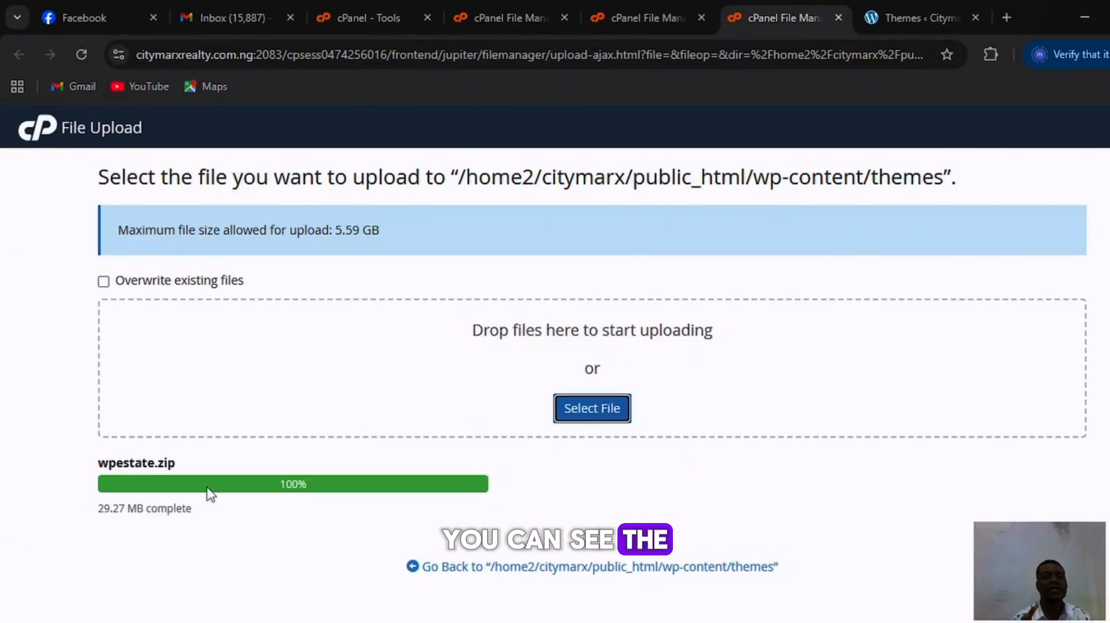
click(534, 568)
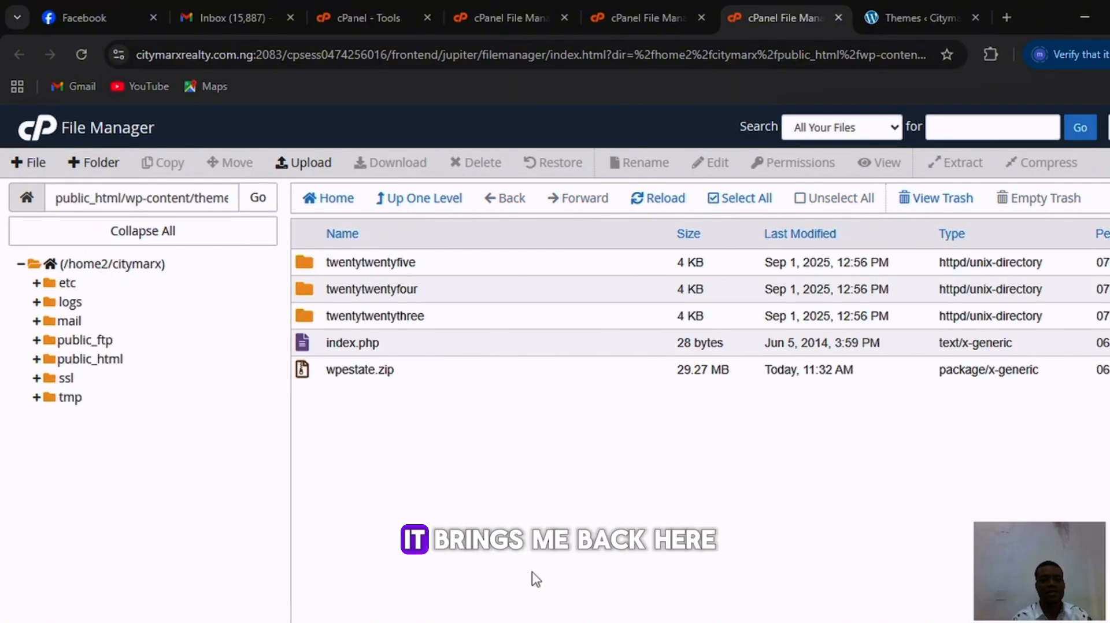
Extract wpestate.zip into /public_html/wp-content/themes and refresh the folder listing.
click(337, 372)
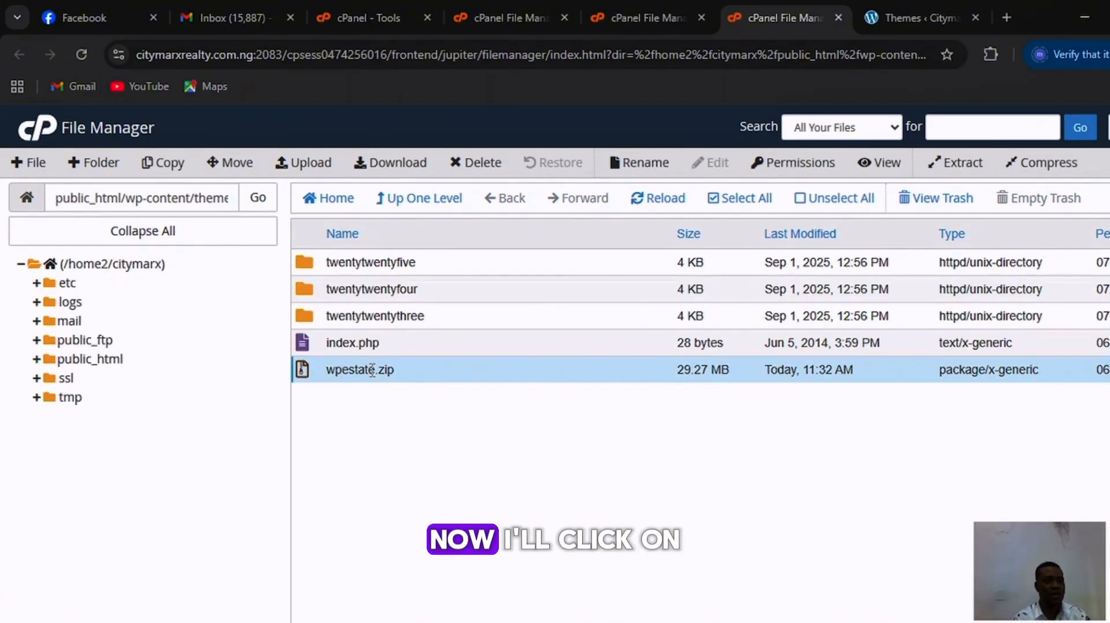
click(297, 378)
click(300, 373)
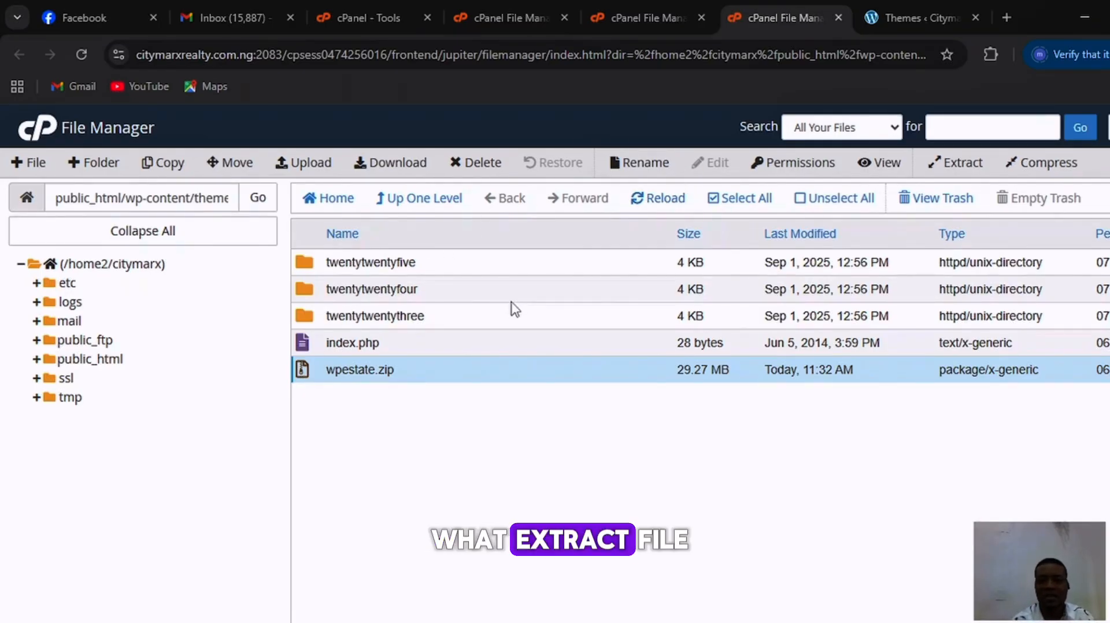
click(962, 163)
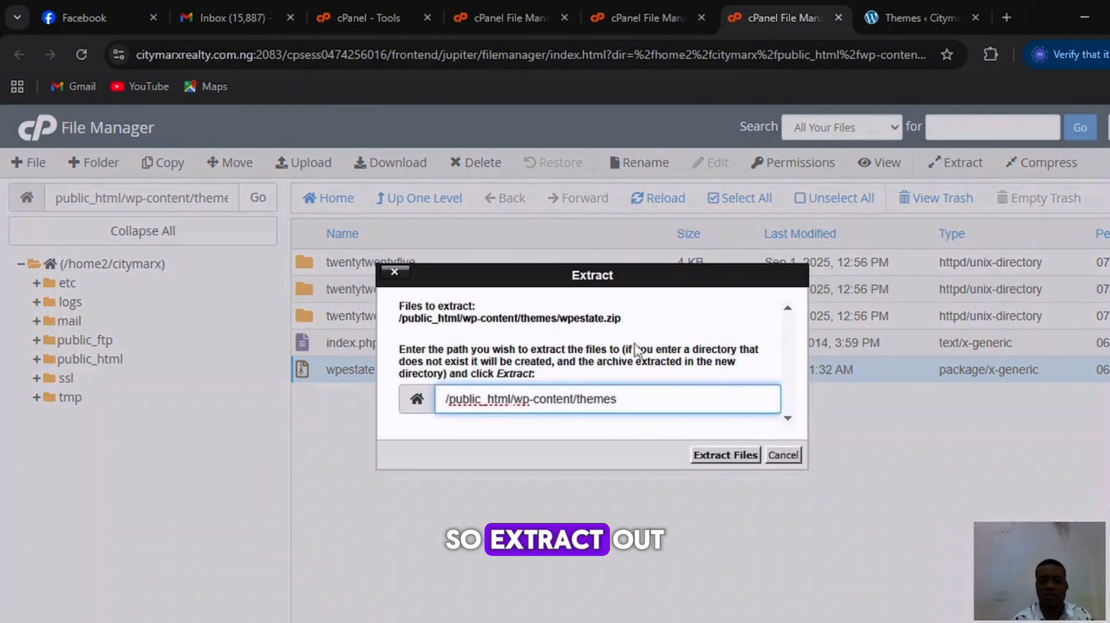
click(727, 455)
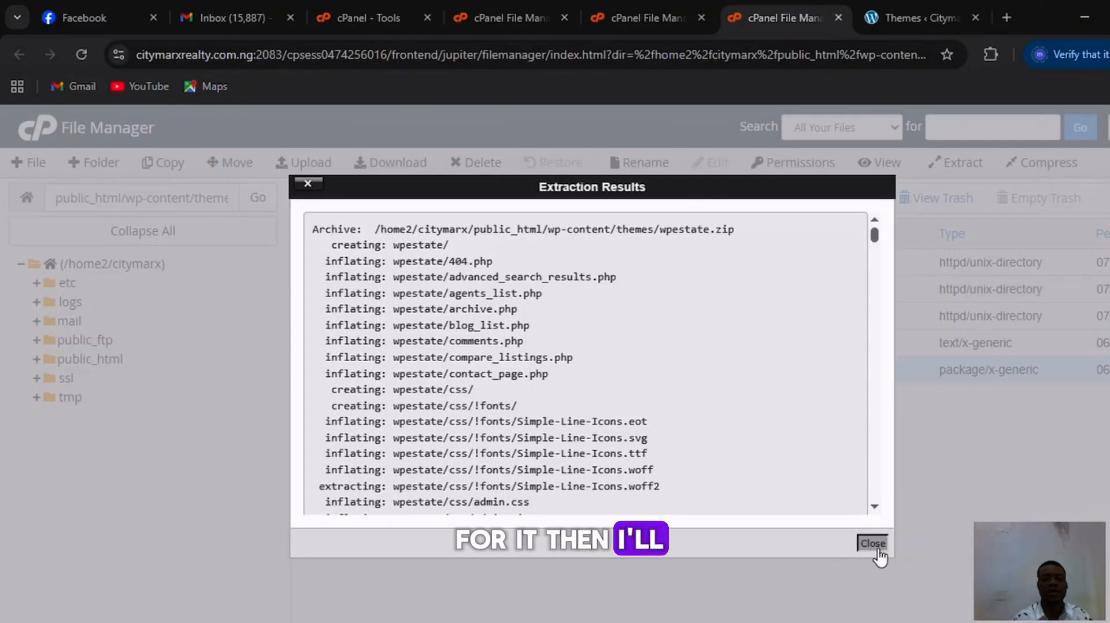
click(872, 544)
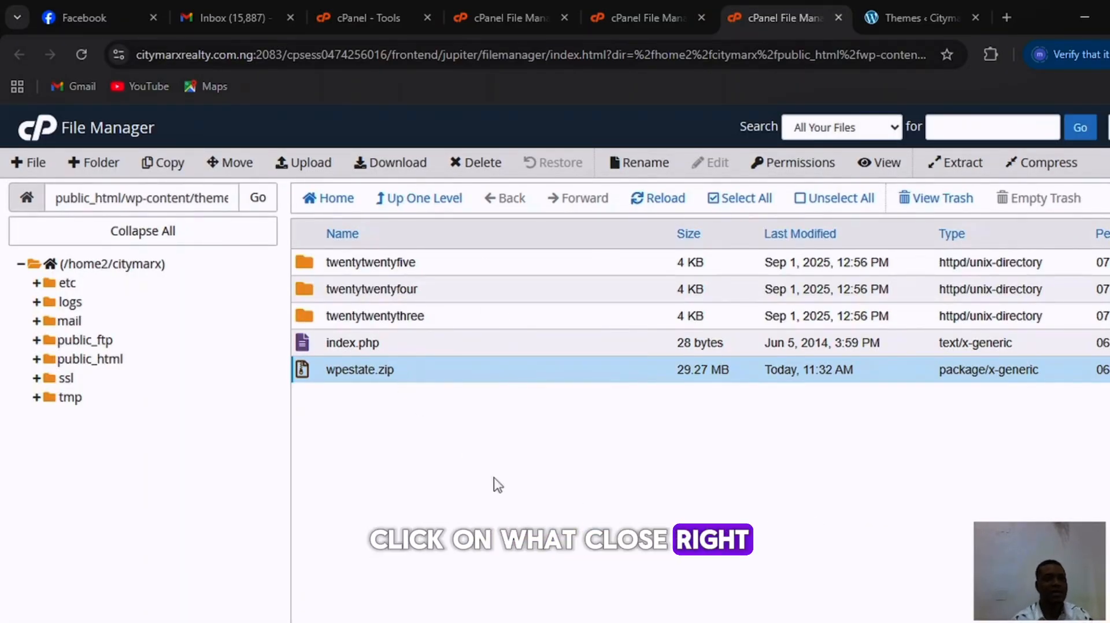
click(646, 202)
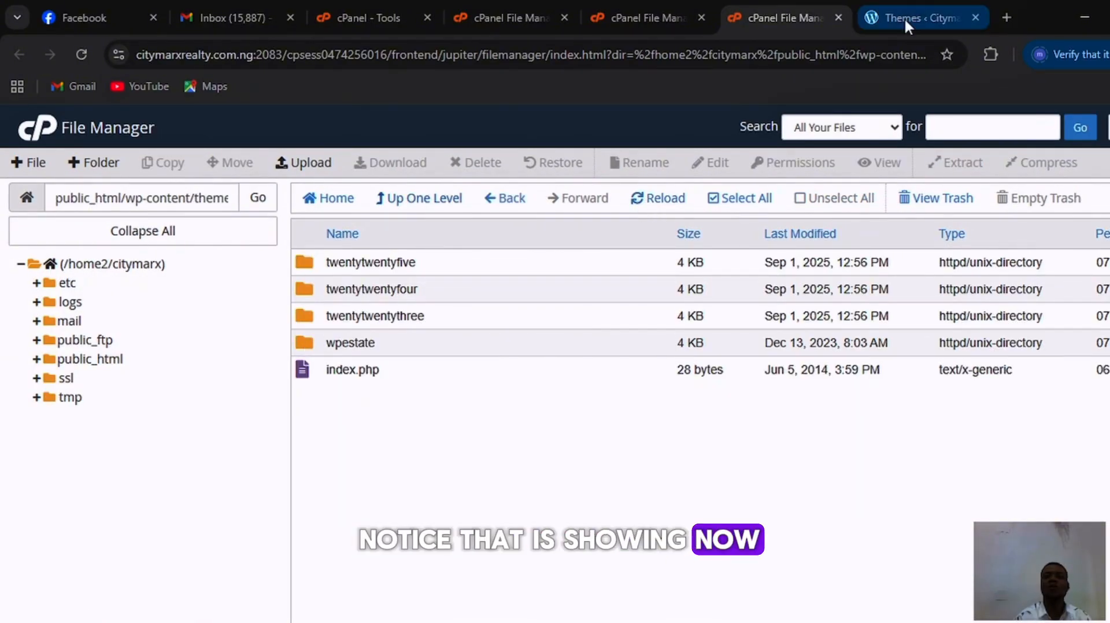
Switch to the WordPress Themes page and activate the WpEstate theme.
click(904, 17)
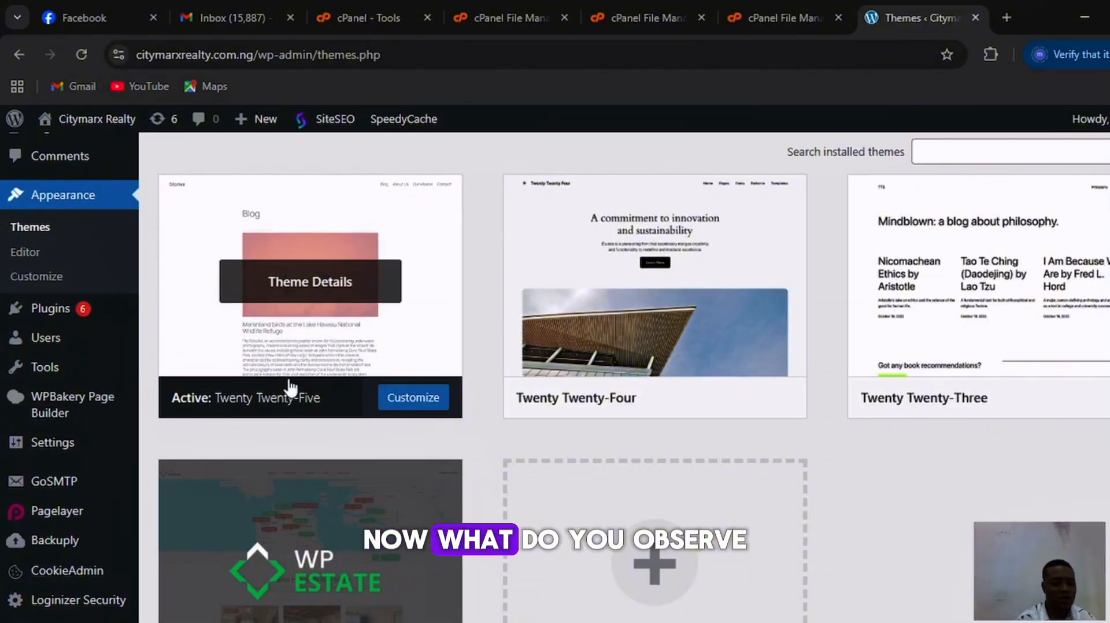
scroll(265, 393, down, 3)
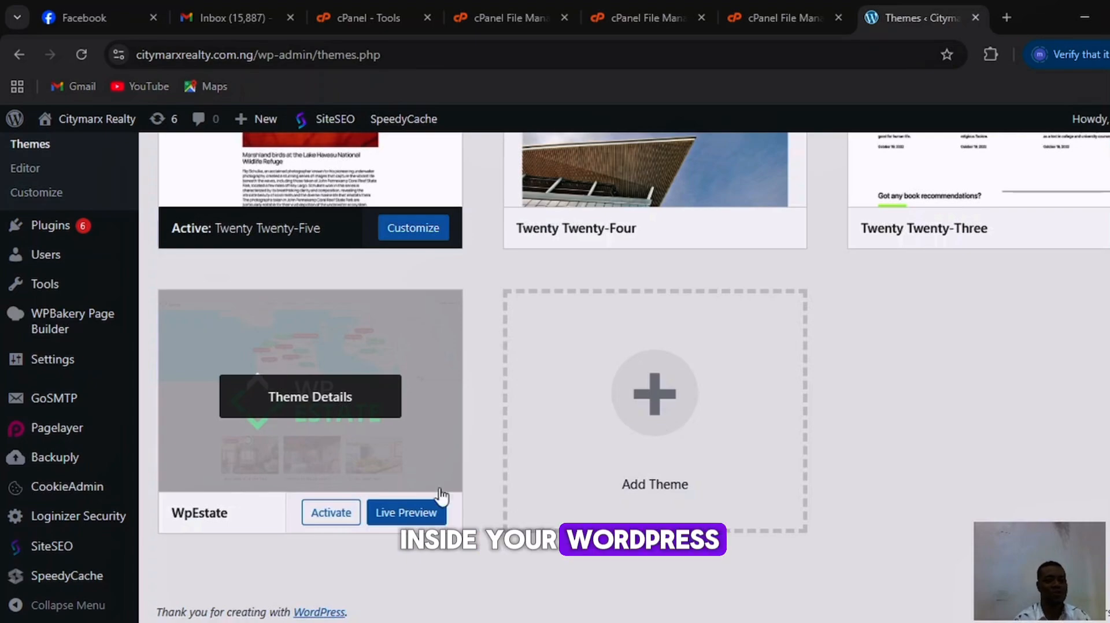
click(334, 519)
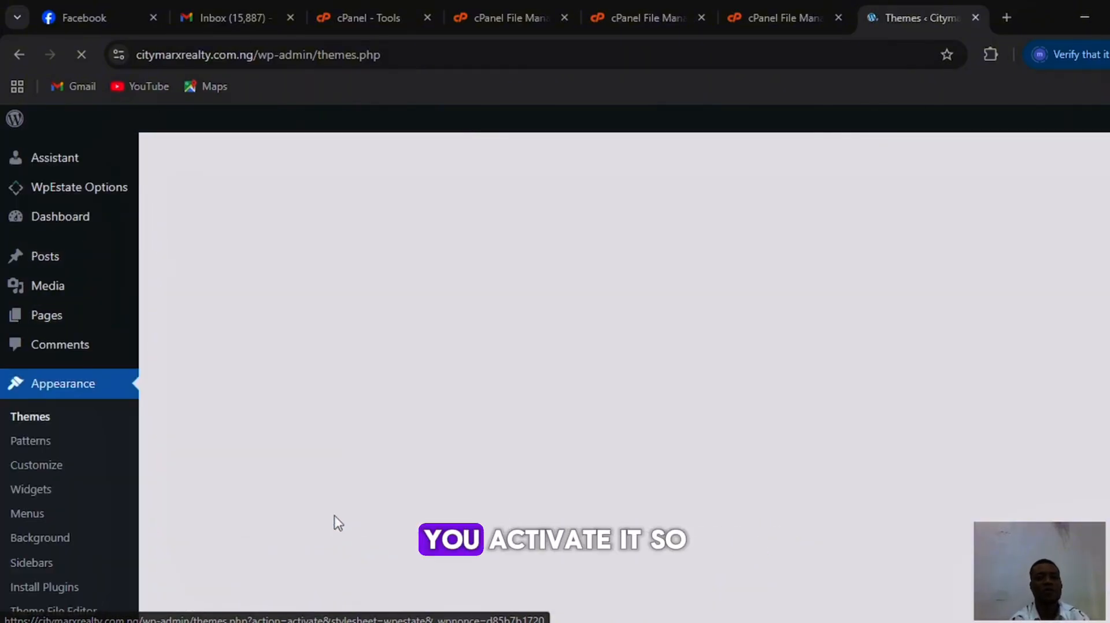
scroll(334, 513, down, 3)
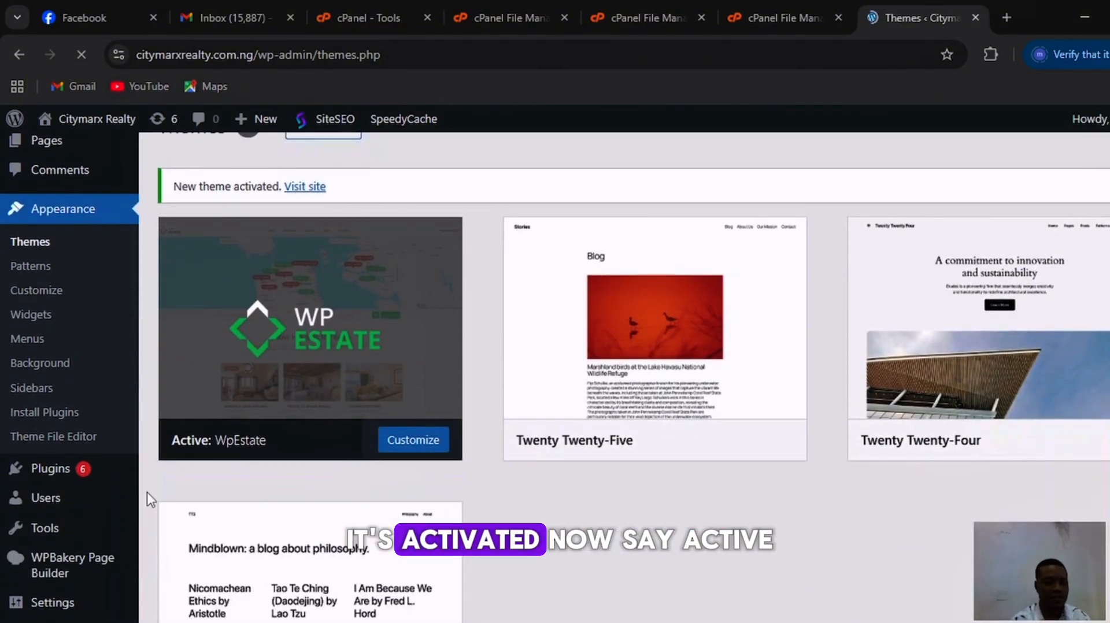